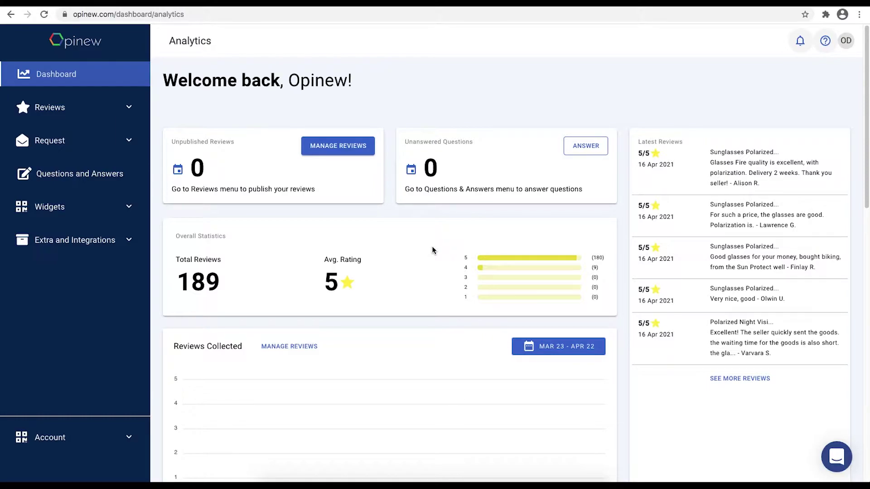
- Expand the Request section in the sidebar to reveal its review request pages
{"action": "left_click", "coordinate": [88, 146]}
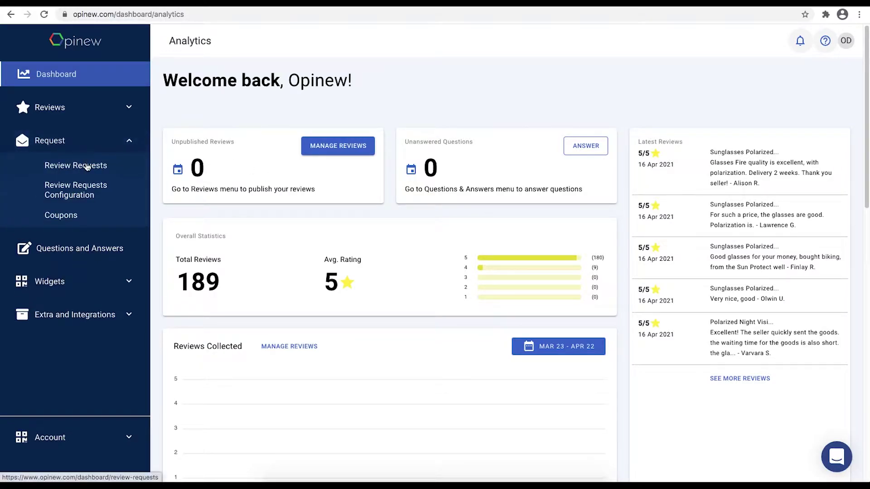
- Open Review Requests under Request to see the automation flow guide
{"action": "left_click", "coordinate": [86, 166]}
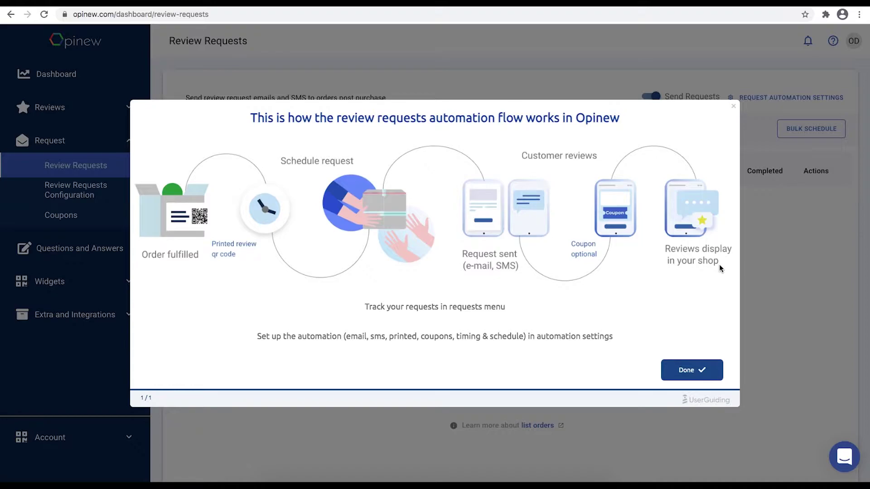
- Dismiss the automation flow overview and step through the guided tour to its final DONE
{"action": "left_click", "coordinate": [700, 372]}
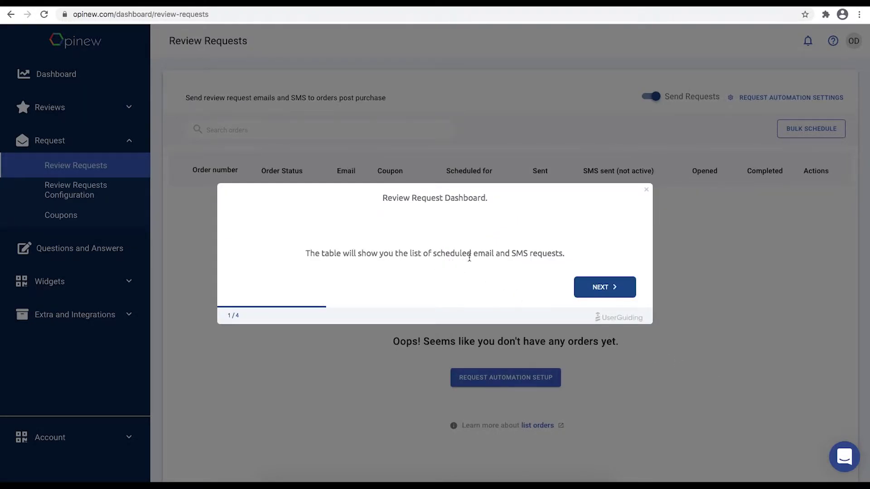
{"action": "left_click", "coordinate": [615, 292]}
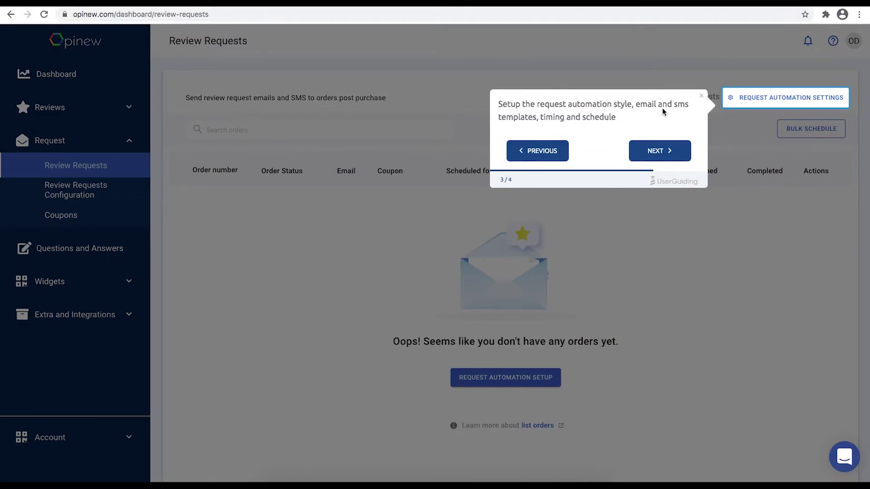
{"action": "left_click", "coordinate": [660, 151]}
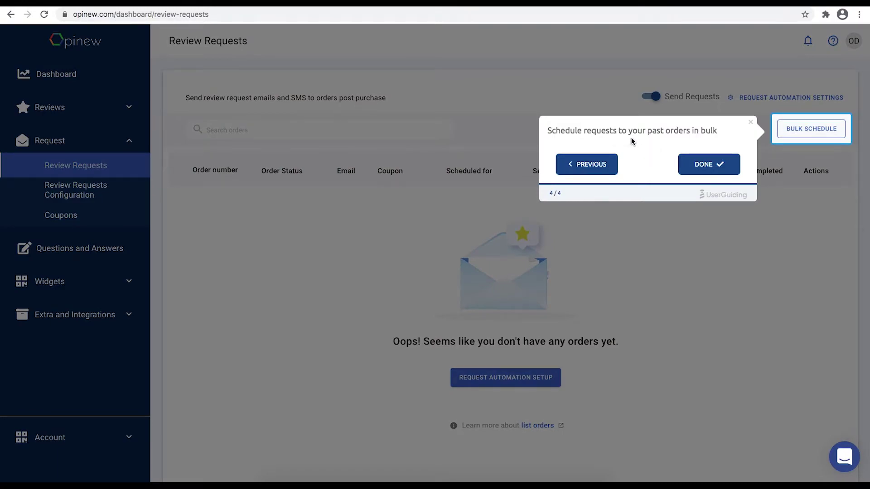
{"action": "left_click", "coordinate": [714, 169]}
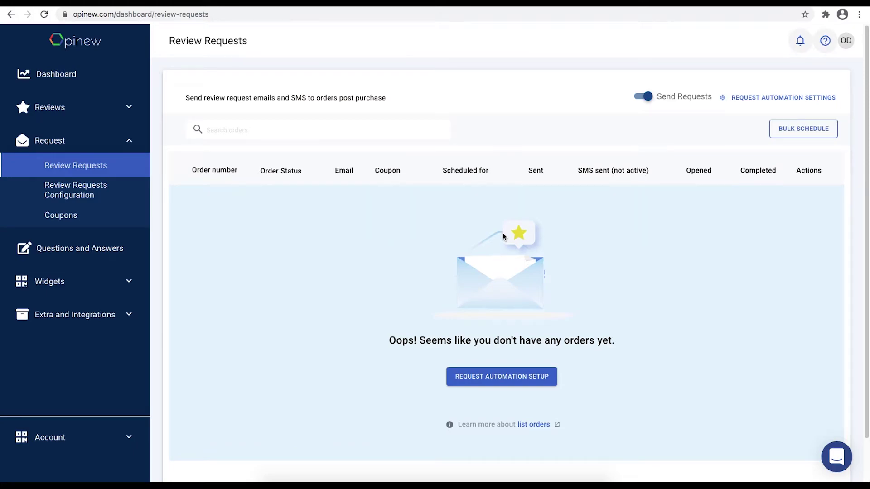
- Start the request automation setup and open the Email Template card with sender details
{"action": "left_click", "coordinate": [489, 381]}
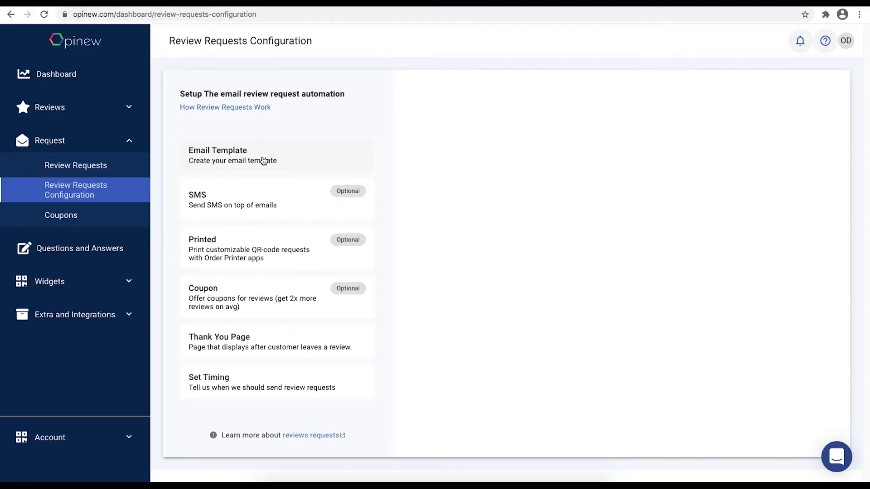
{"action": "left_click", "coordinate": [263, 161]}
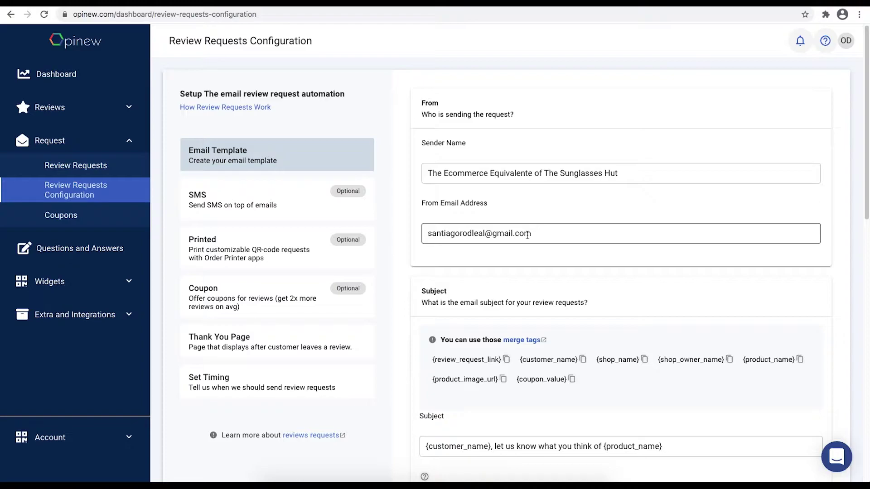
{"action": "scroll", "coordinate": [580, 249], "scroll_direction": "down", "scroll_amount": 1}
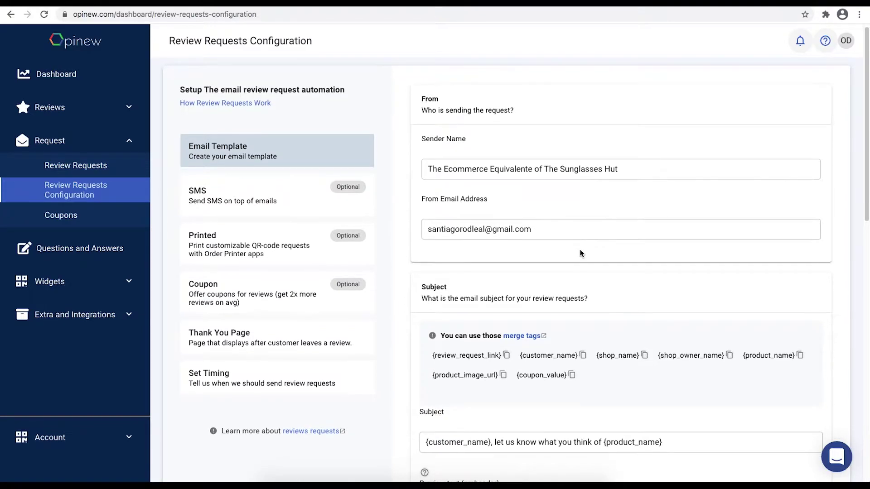
{"action": "scroll", "coordinate": [580, 250], "scroll_direction": "down", "scroll_amount": 5}
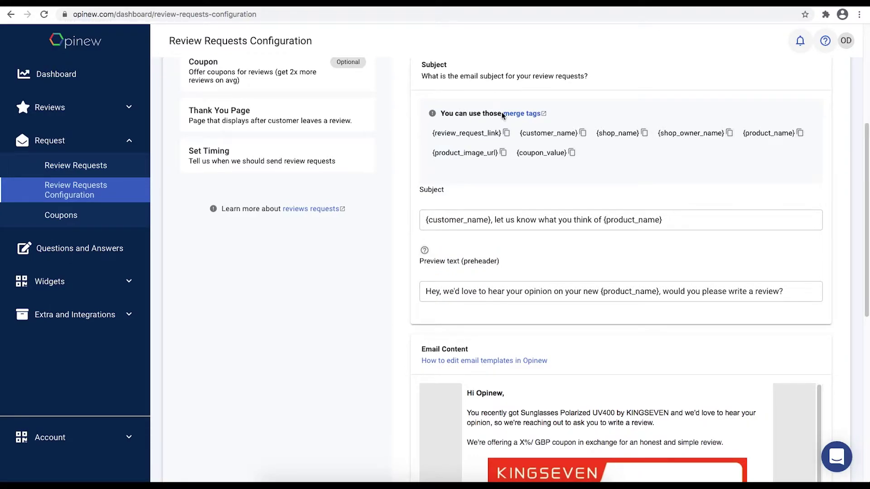
{"action": "left_click_drag", "start_coordinate": [501, 113], "coordinate": [539, 116]}
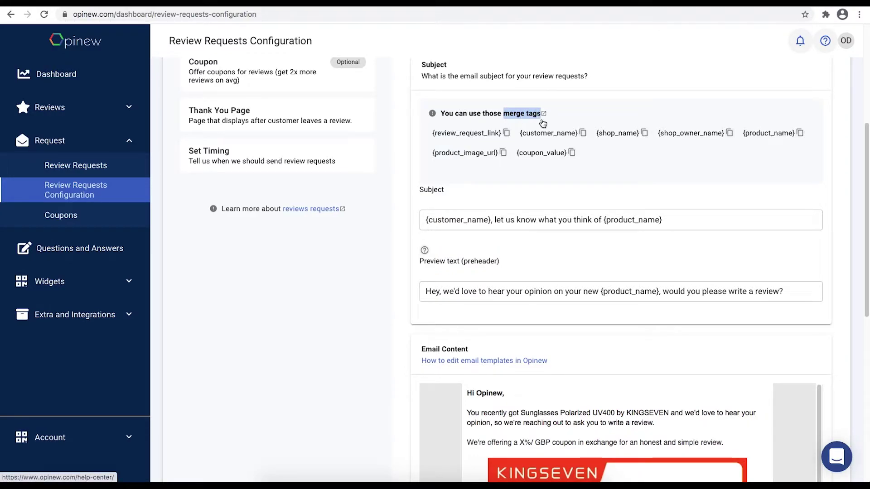
{"action": "left_click_drag", "start_coordinate": [492, 220], "coordinate": [402, 226]}
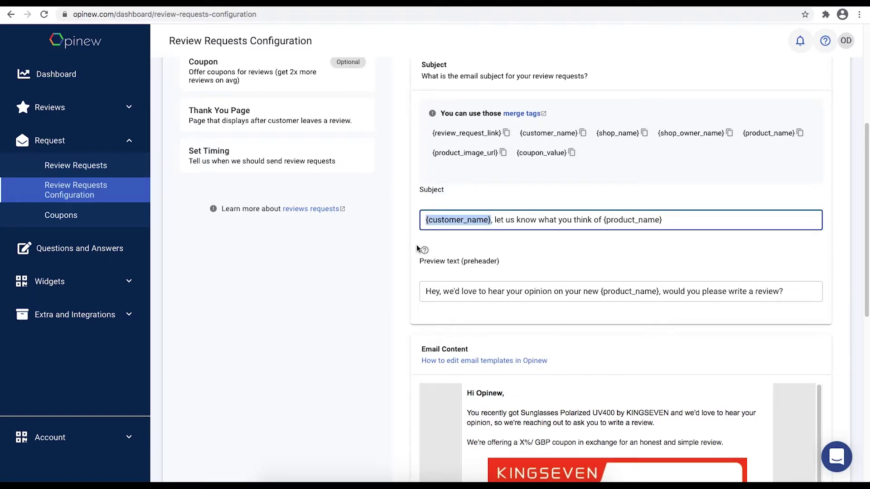
{"action": "left_click", "coordinate": [570, 221]}
{"action": "left_click_drag", "start_coordinate": [604, 220], "coordinate": [692, 226]}
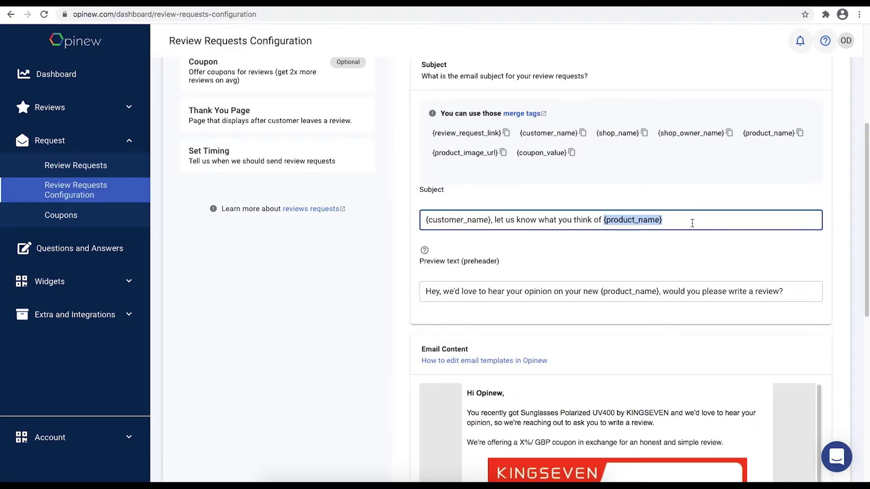
{"action": "left_click", "coordinate": [691, 224]}
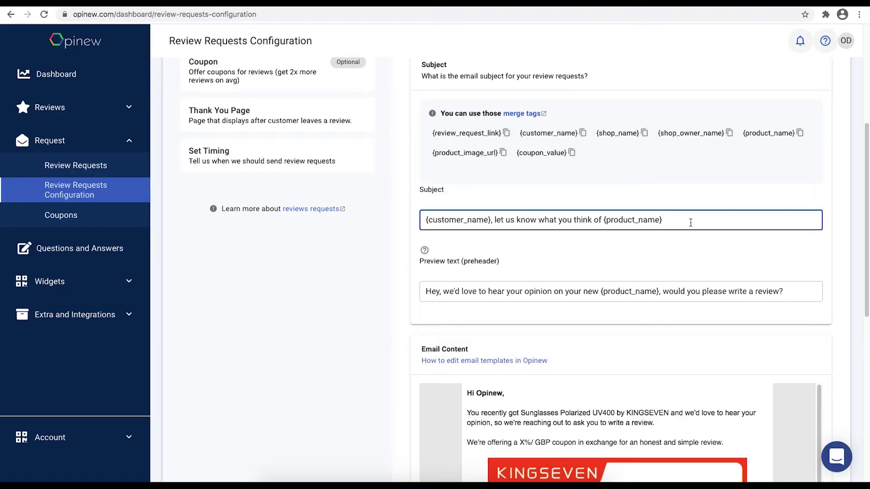
{"action": "scroll", "coordinate": [690, 227], "scroll_direction": "down", "scroll_amount": 4}
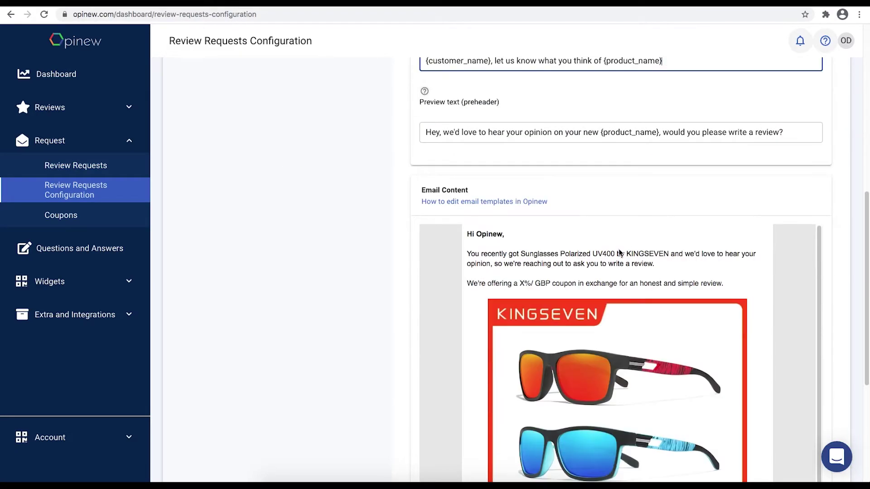
{"action": "scroll", "coordinate": [463, 283], "scroll_direction": "down", "scroll_amount": 7}
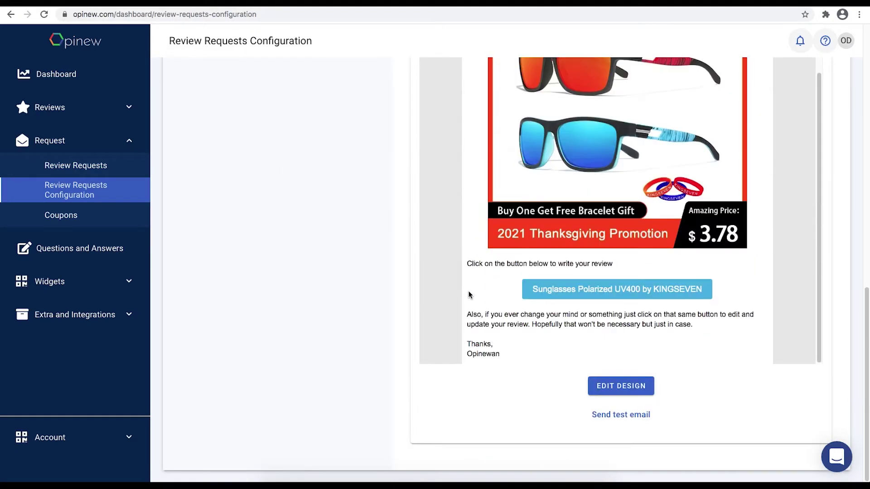
- Open the email design and select the 'We're offering a {coupon_value} coupon…' line
{"action": "left_click", "coordinate": [635, 389]}
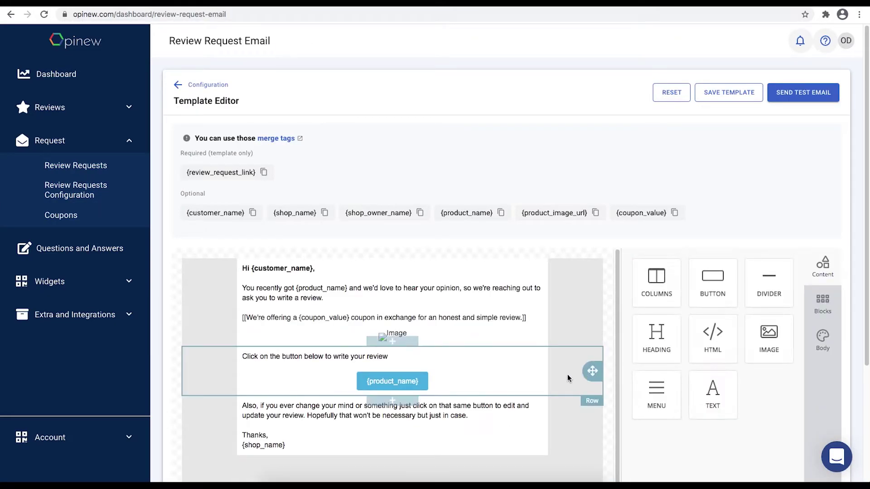
{"action": "left_click", "coordinate": [381, 288]}
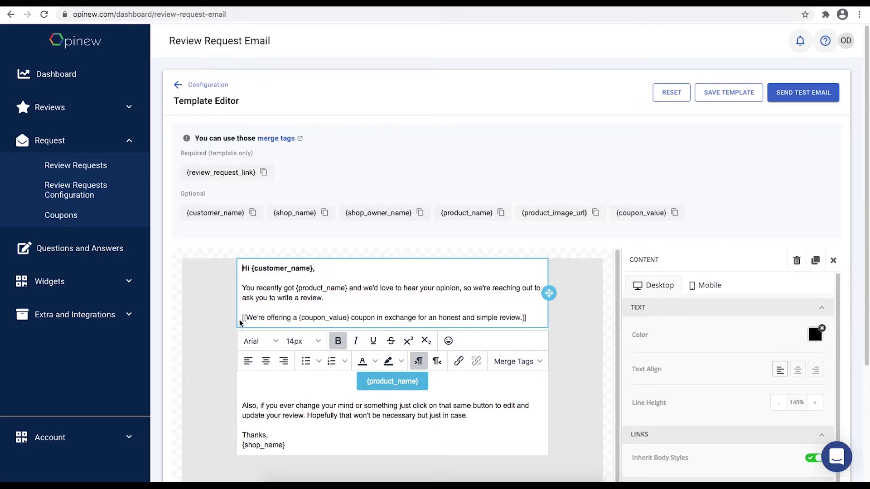
{"action": "left_click_drag", "start_coordinate": [242, 318], "coordinate": [348, 317]}
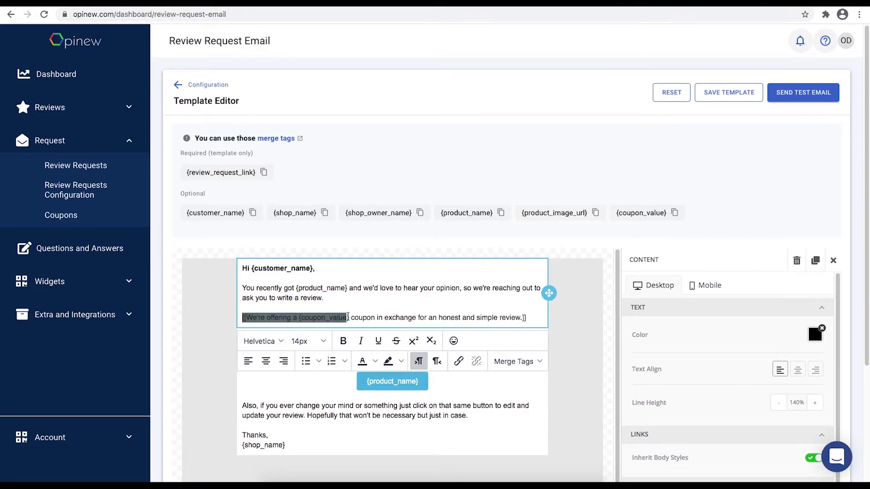
{"action": "left_click", "coordinate": [413, 313]}
{"action": "triple_click", "coordinate": [528, 317]}
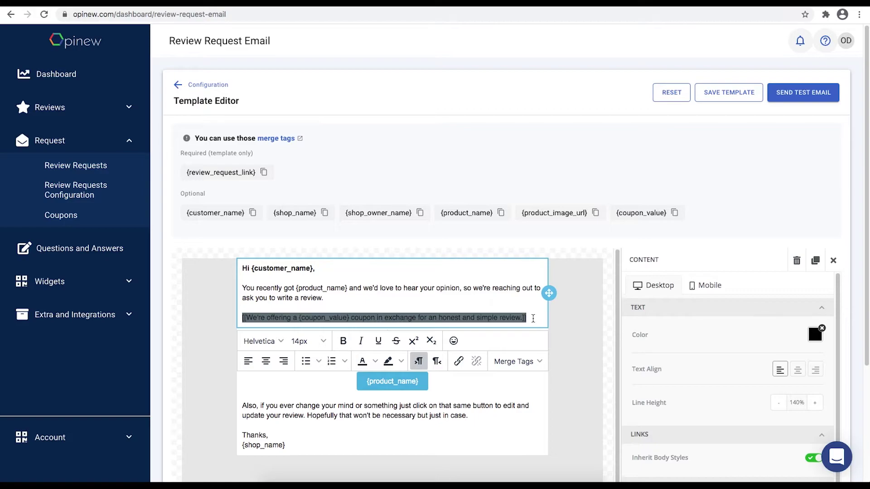
- Save the review request email template from the top of the editor
{"action": "scroll", "coordinate": [300, 325], "scroll_direction": "down", "scroll_amount": 4}
{"action": "scroll", "coordinate": [309, 325], "scroll_direction": "up", "scroll_amount": 3}
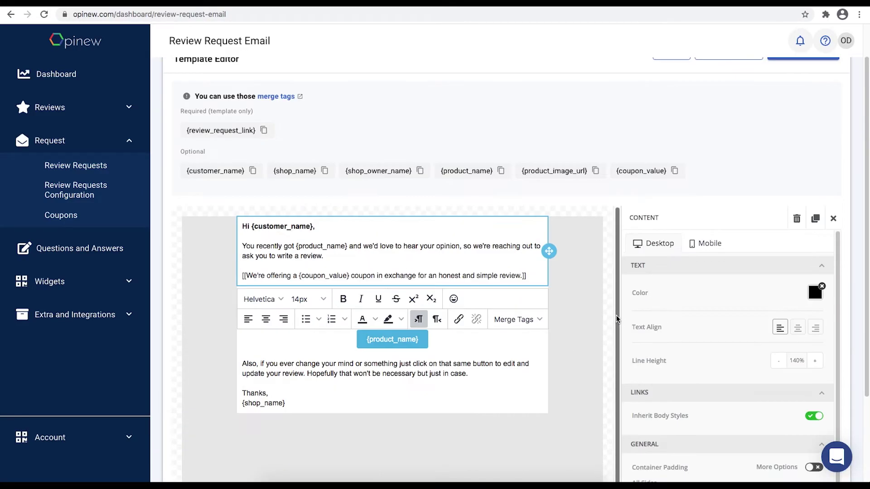
{"action": "scroll", "coordinate": [616, 319], "scroll_direction": "up", "scroll_amount": 1}
{"action": "left_click", "coordinate": [731, 91]}
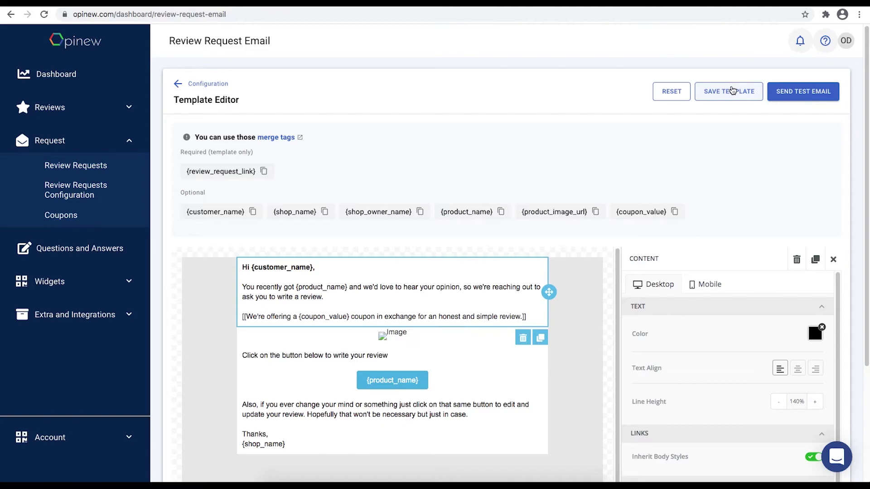
- Back in Configuration, open Set Timing: 14 days domestic, 21 international, sent at 18:35
{"action": "left_click", "coordinate": [203, 85]}
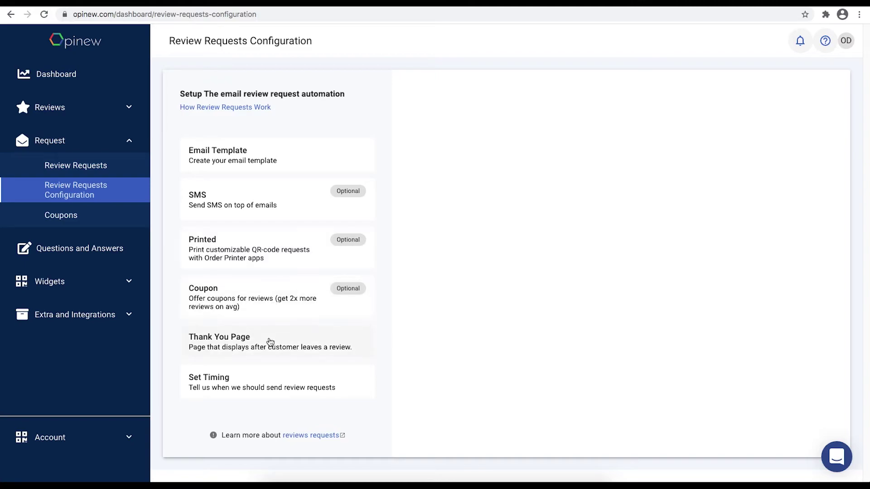
{"action": "left_click", "coordinate": [275, 392]}
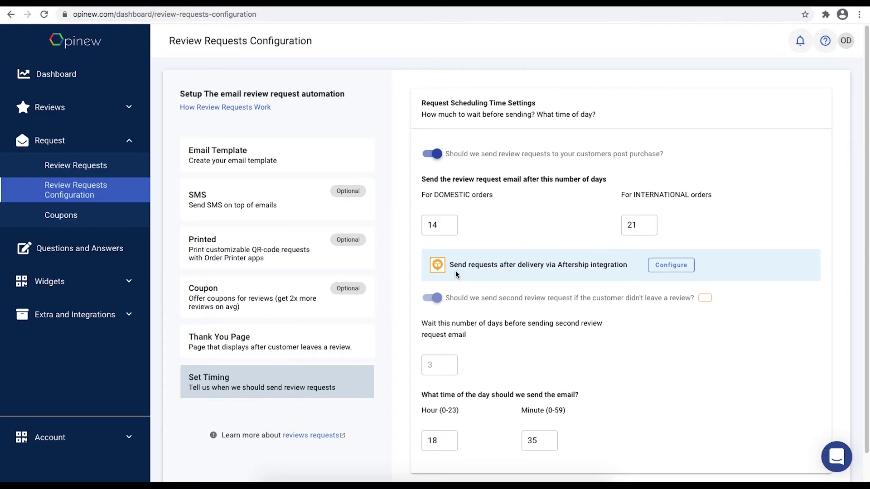
{"action": "left_click_drag", "start_coordinate": [557, 265], "coordinate": [588, 266]}
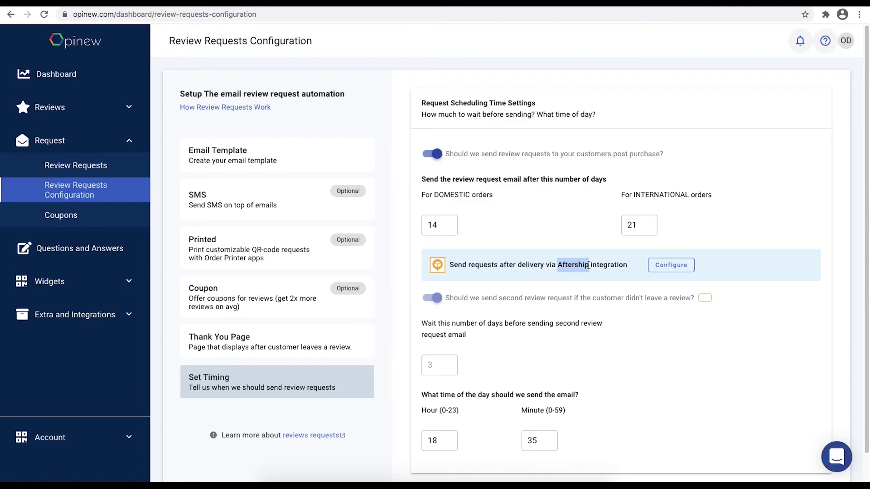
- From the Aftership banner, go to Integrations and switch on the AfterShip integration
{"action": "left_click", "coordinate": [745, 249]}
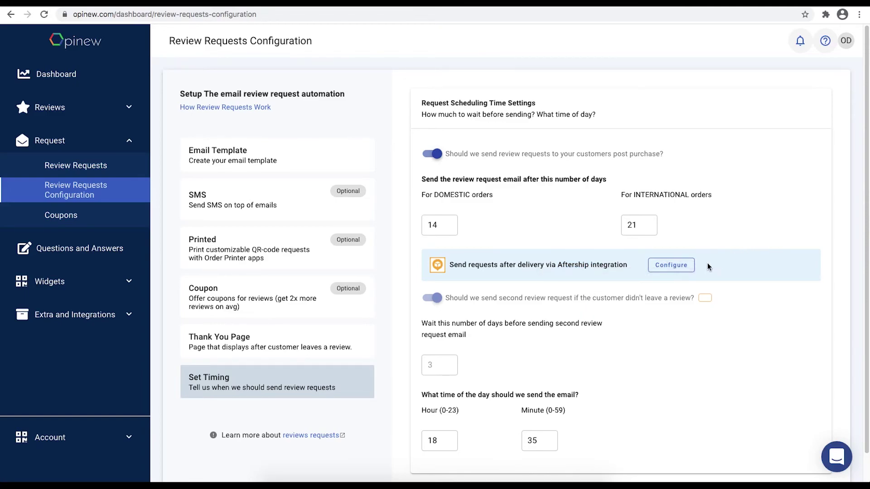
{"action": "left_click", "coordinate": [672, 268]}
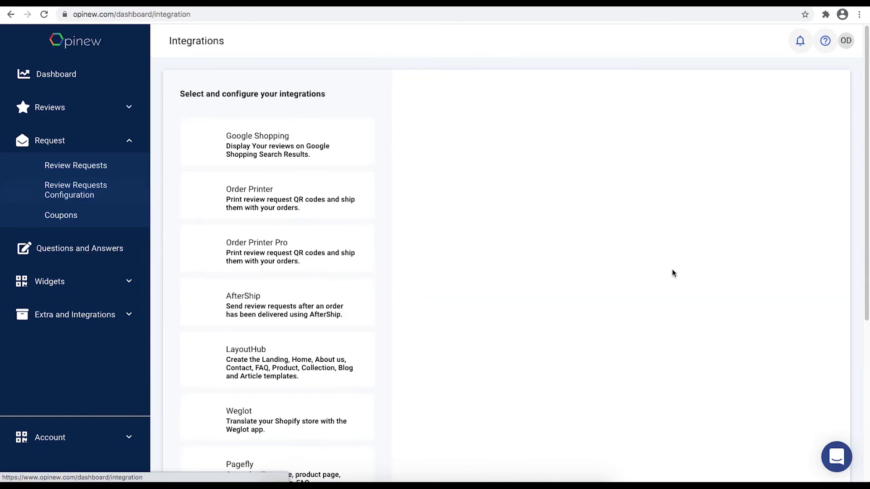
{"action": "left_click", "coordinate": [290, 305]}
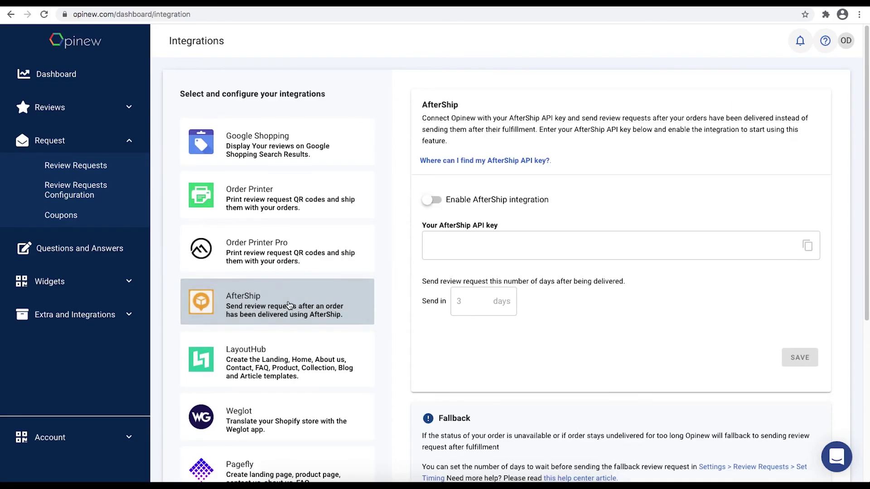
{"action": "left_click", "coordinate": [432, 200]}
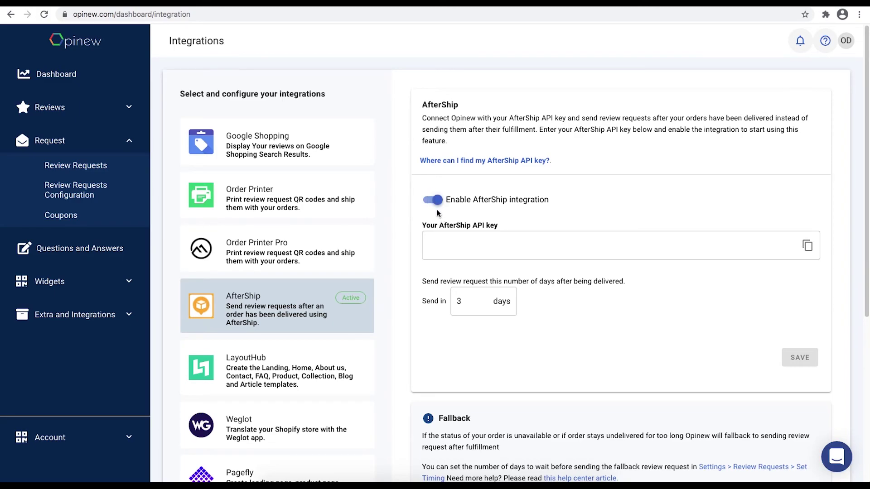
- On the AfterShip admin site, open Settings > API keys and select the default API key
{"action": "type", "text": "aftership"}
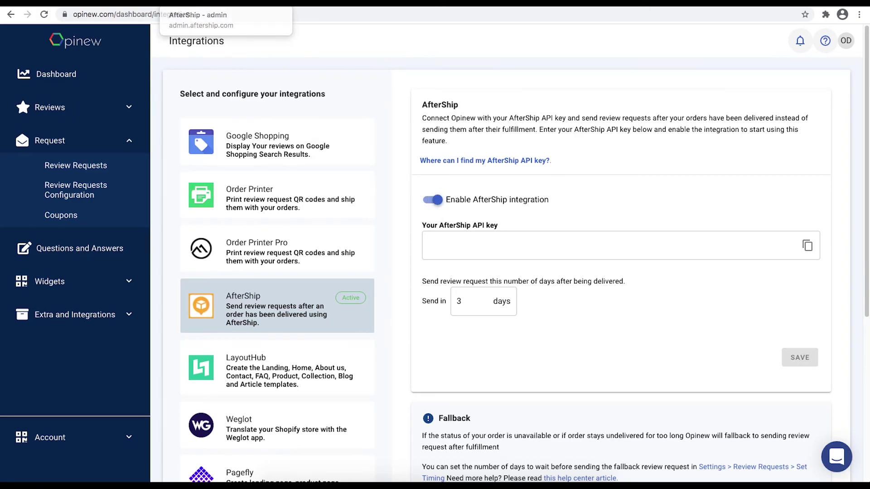
{"action": "key", "text": "Return"}
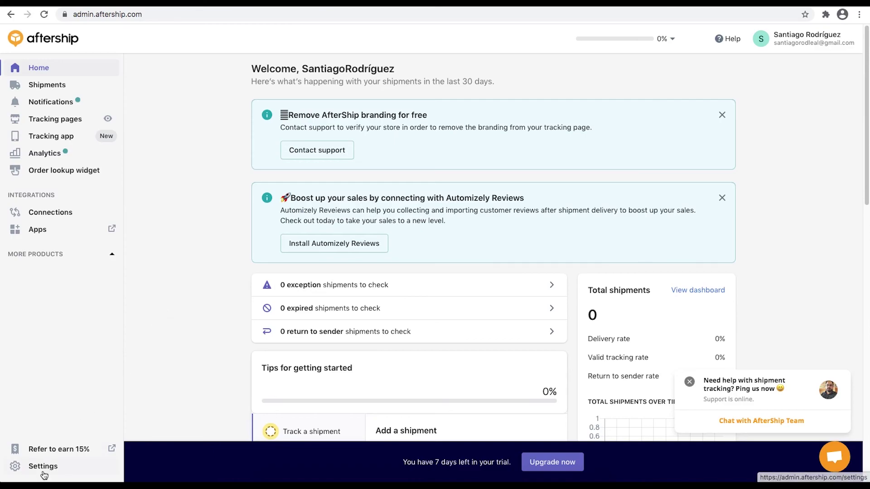
{"action": "left_click", "coordinate": [44, 472]}
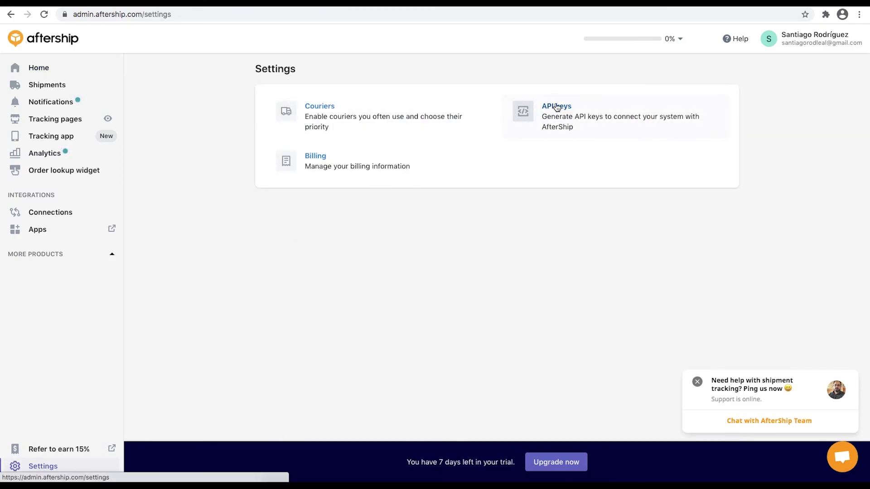
{"action": "left_click", "coordinate": [557, 107]}
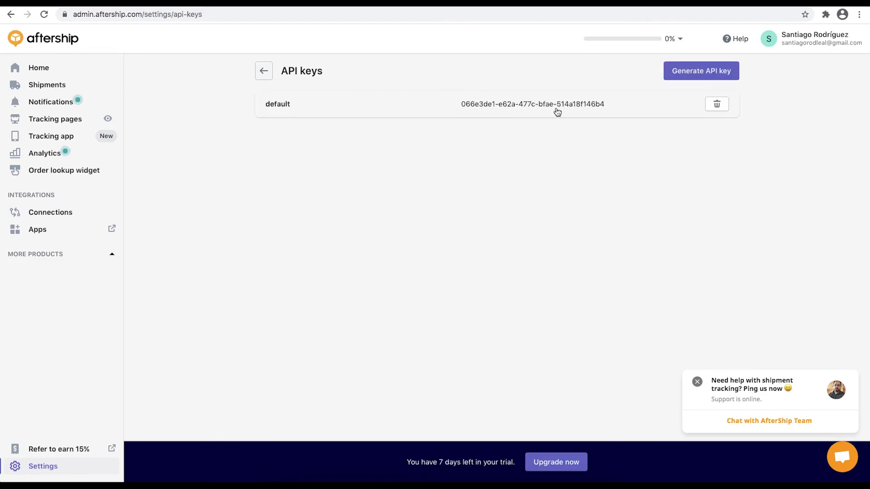
{"action": "left_click_drag", "start_coordinate": [461, 105], "coordinate": [611, 109]}
{"action": "key", "text": "ctrl+c"}
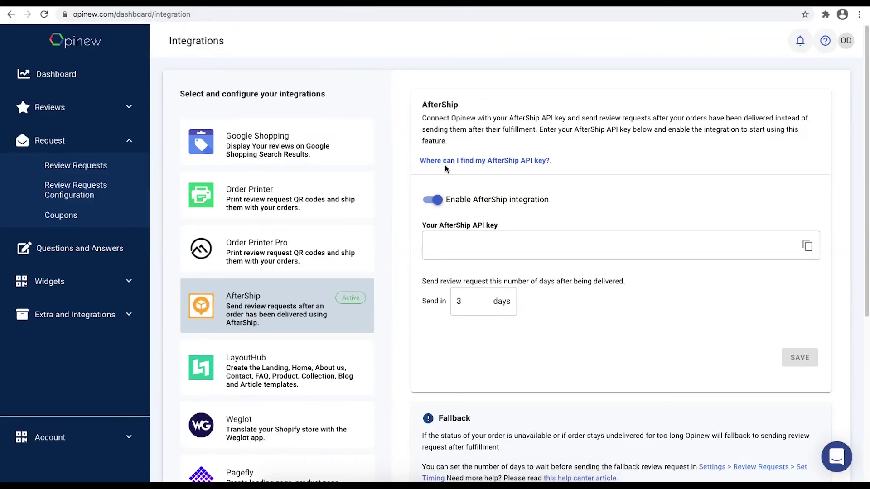
- Paste the copied AfterShip API key into Opinew's API key field and save the preferences
{"action": "left_click", "coordinate": [497, 248]}
{"action": "key", "text": "ctrl+v"}
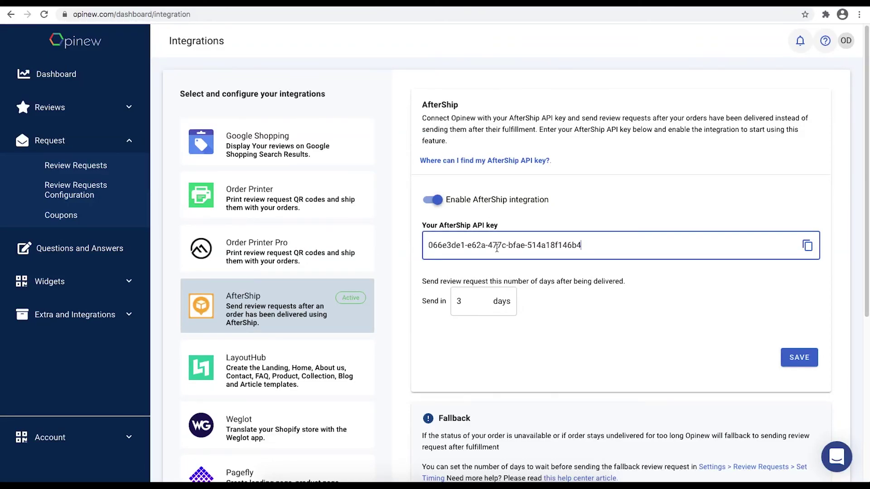
{"action": "left_click", "coordinate": [805, 364]}
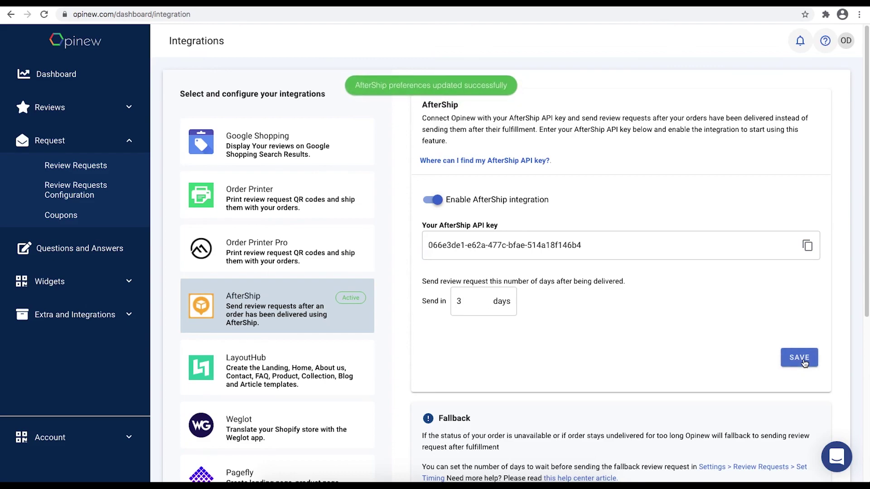